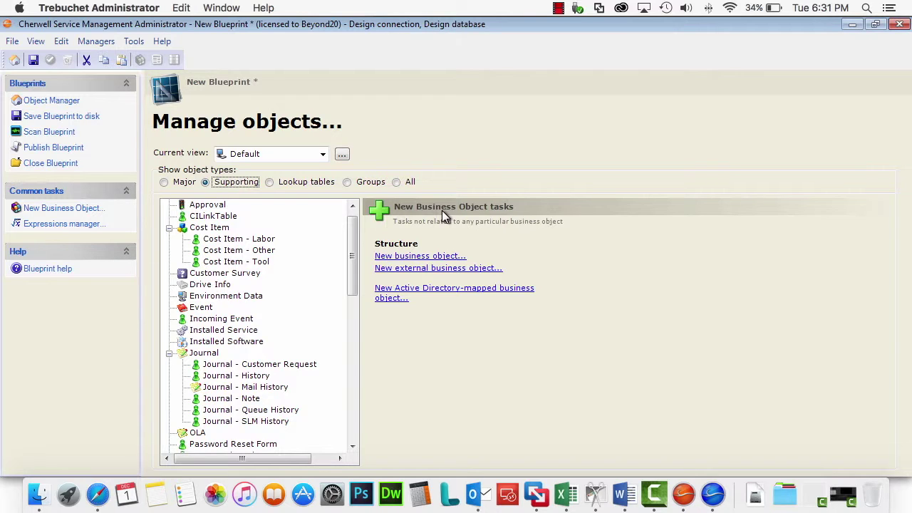
- Start a new supporting business object from the New Business Object tasks
click(411, 258)
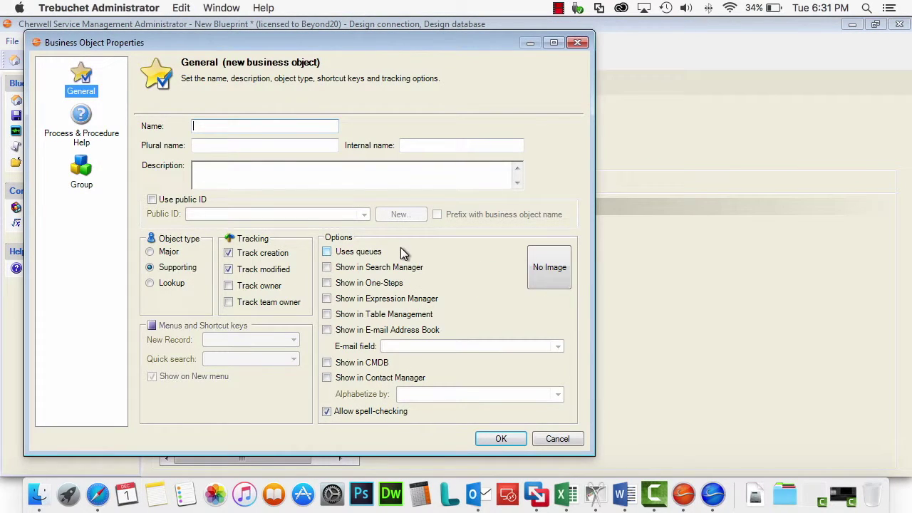
- Name the object 'Anonymous Web Form', enable Show in One-Steps and Show in Expression Manager, and confirm
text(Anonymous Web Form)
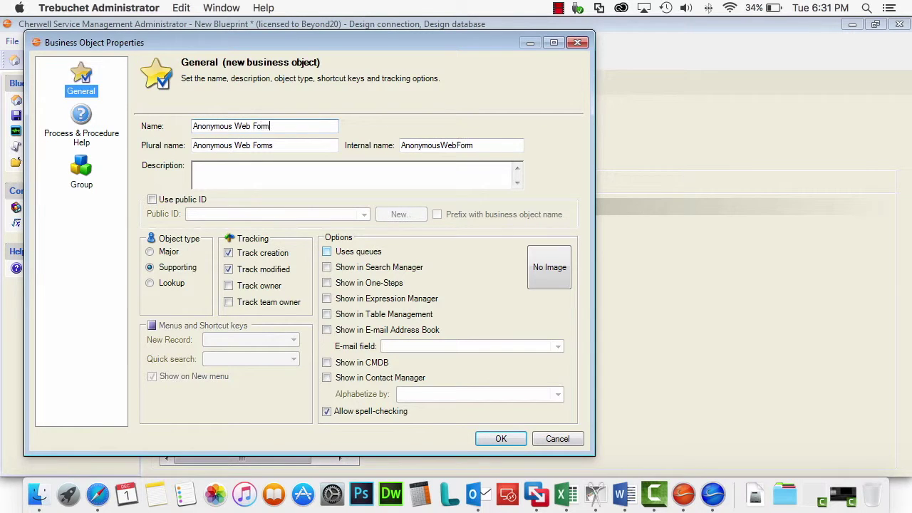
click(382, 282)
click(388, 298)
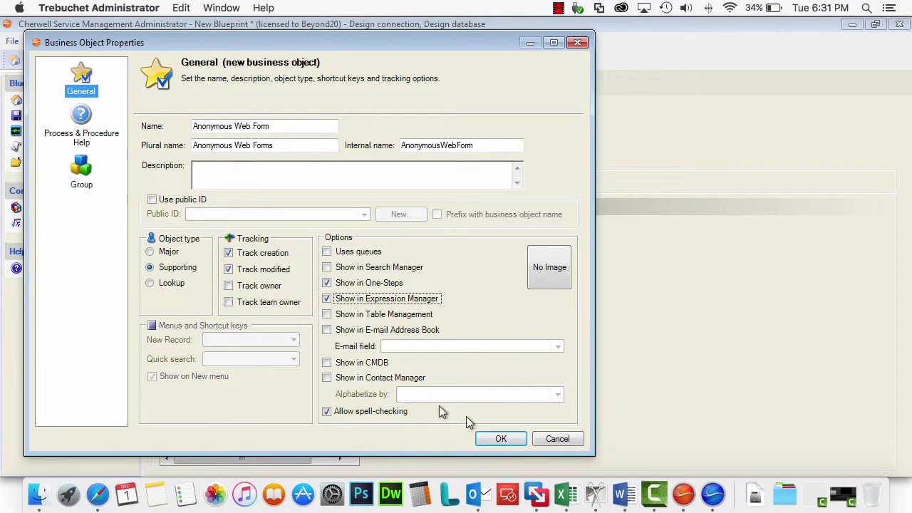
click(515, 441)
- Add a Name text field of size 50, correcting its misspelled name
click(249, 277)
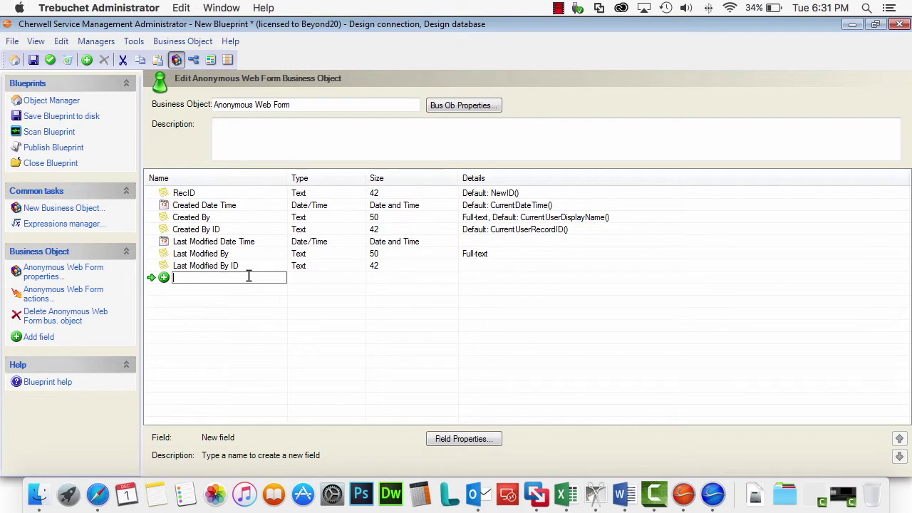
text(Naem)
key(Tab)
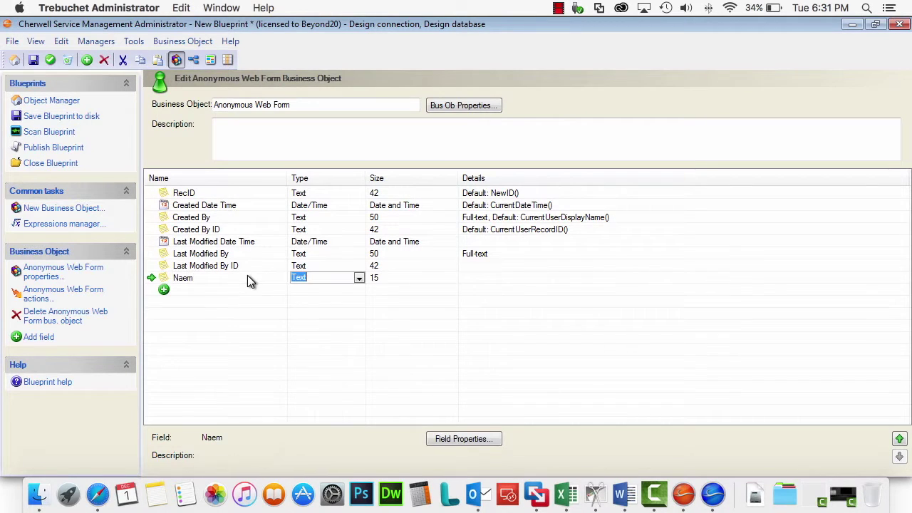
key(Tab)
text(50)
key(Tab)
key(shift+Tab)
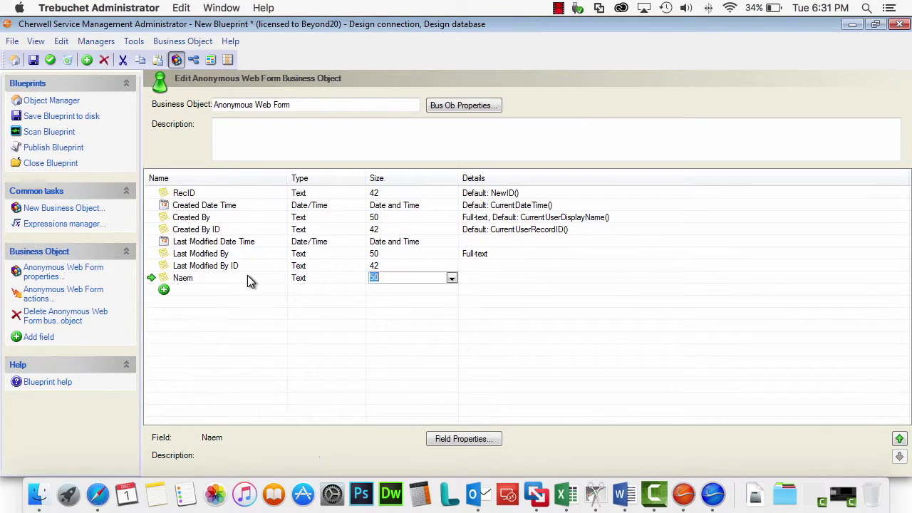
key(shift+Tab)
key(shift+Tab)
text(Nm)
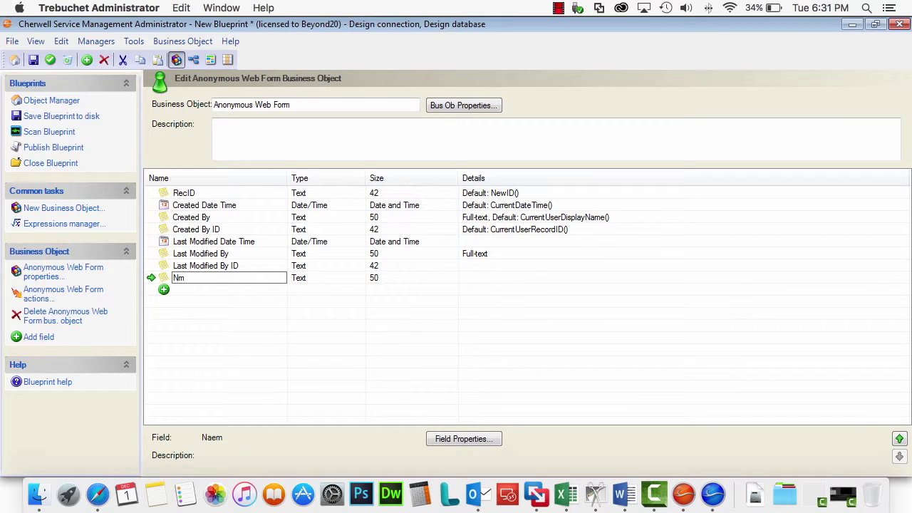
text(ame)
key(Tab)
key(Tab)
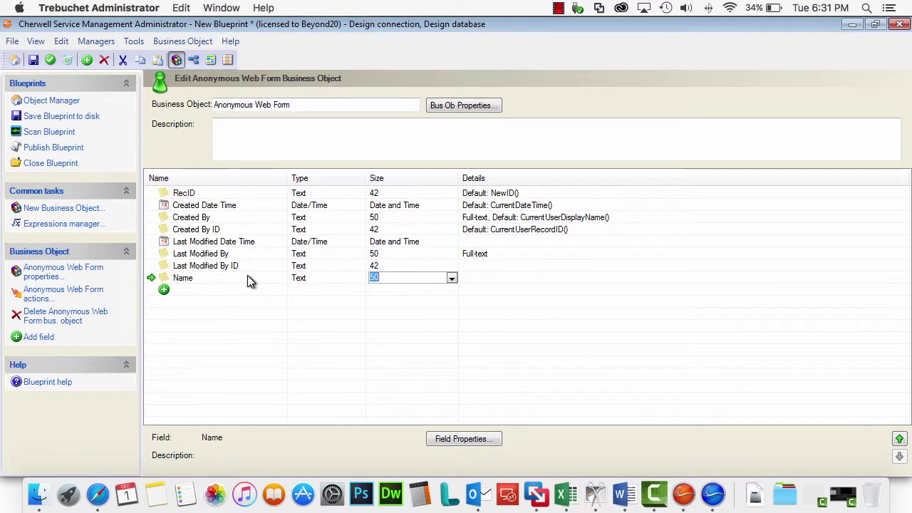
- Add Phone (15), E-mail (100) and Issue (maximum searchable) text fields and apply the changes
key(Tab)
text(Phone)
key(Tab)
key(Tab)
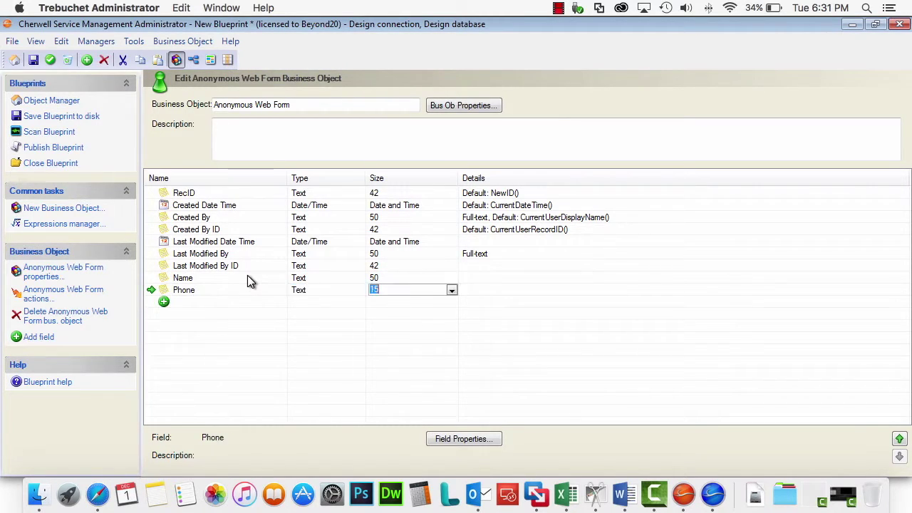
key(Tab)
text(E-mail)
key(Tab)
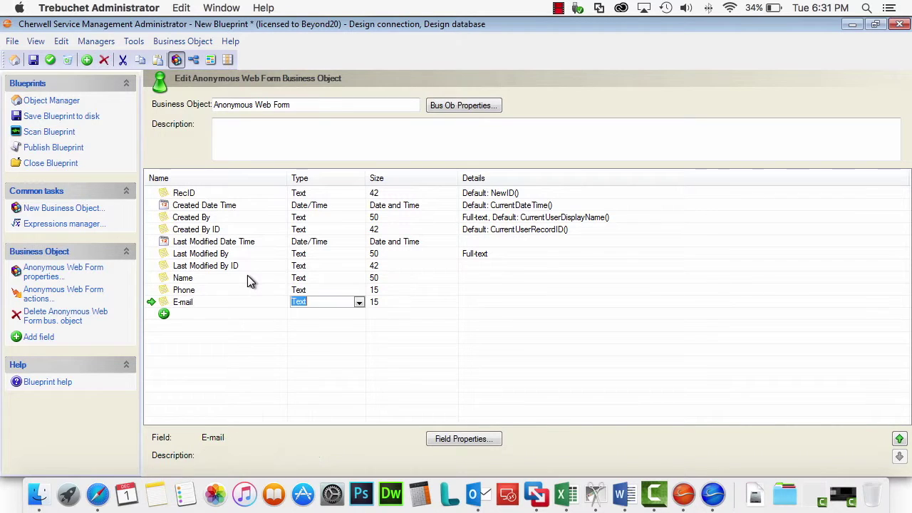
key(Tab)
text(100)
key(Tab)
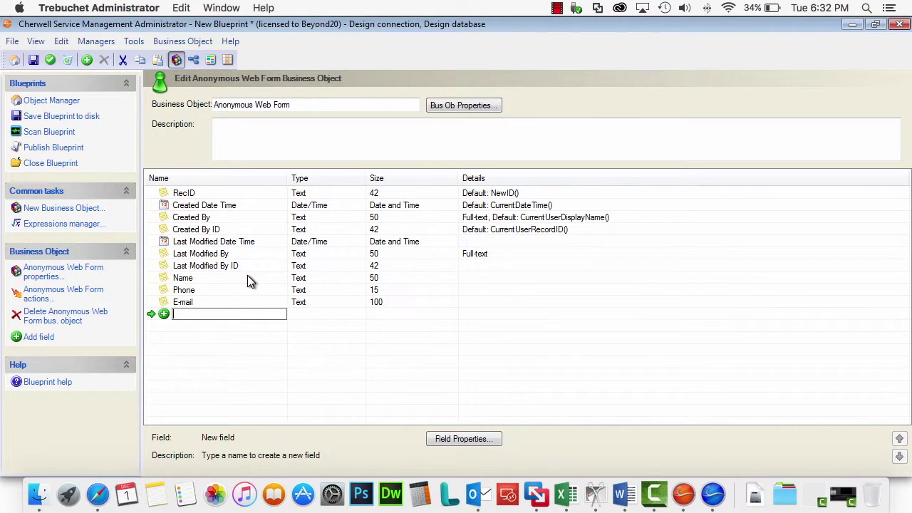
text(Issue)
key(Tab)
key(Tab)
text(m)
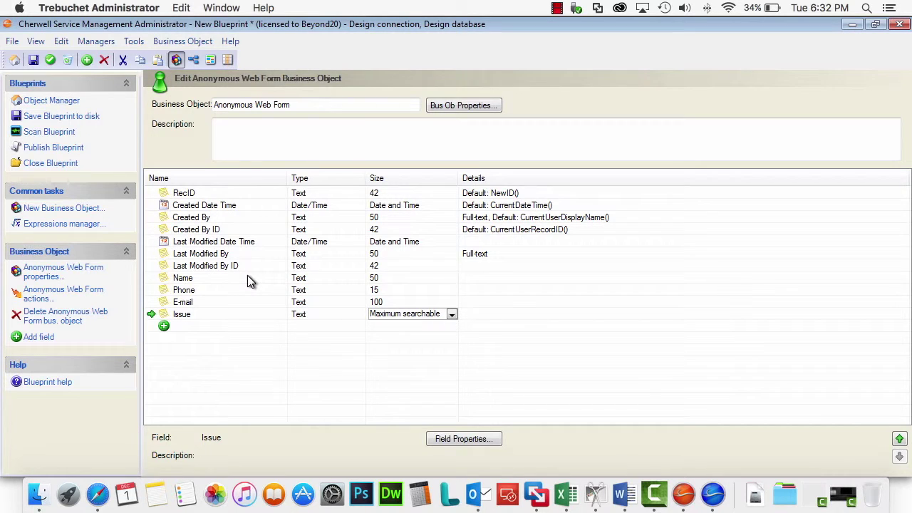
click(65, 62)
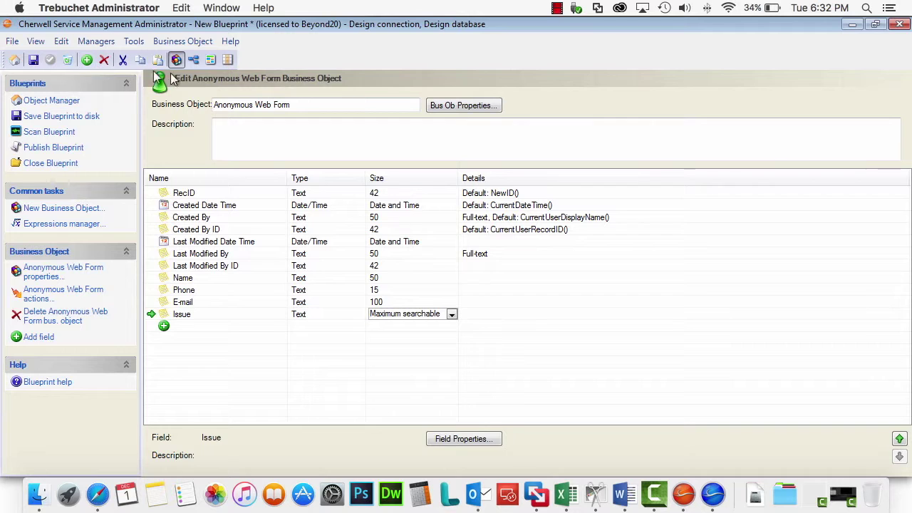
click(211, 62)
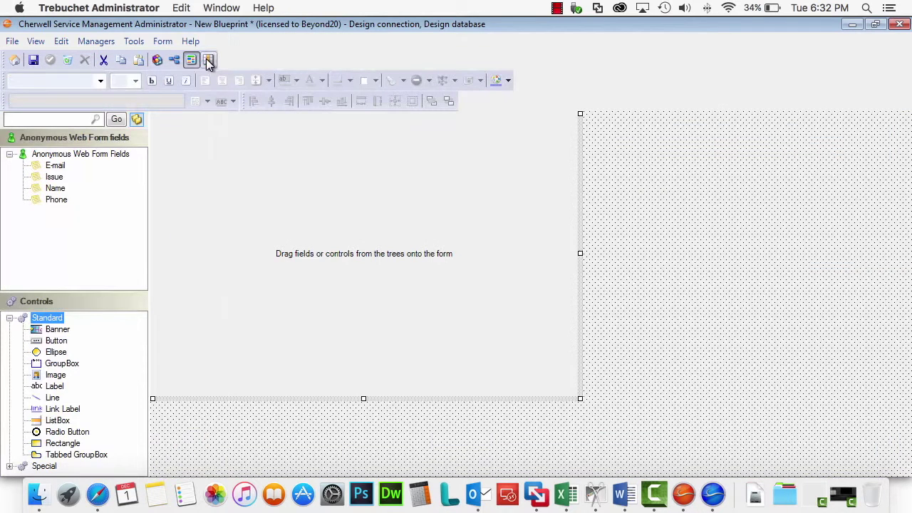
- Generate the Anonymous Web Form form with the Blue theme and select its title banner
click(163, 41)
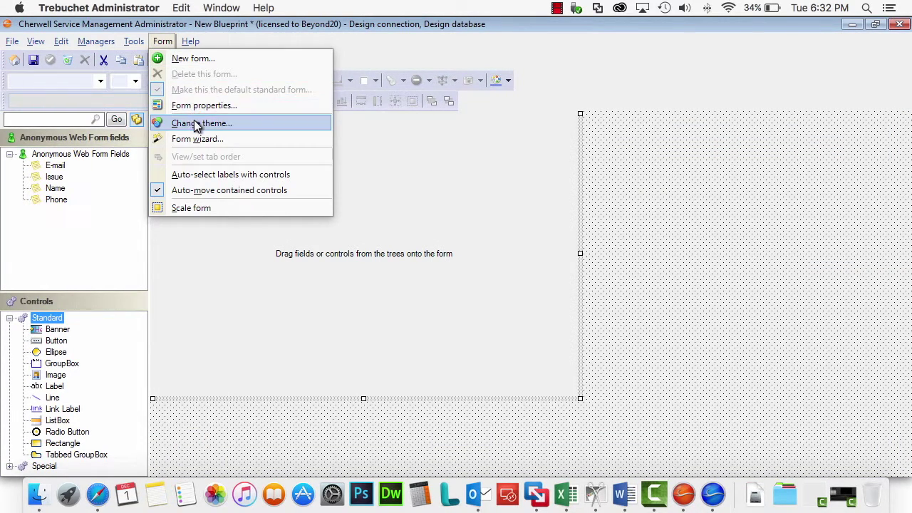
click(209, 139)
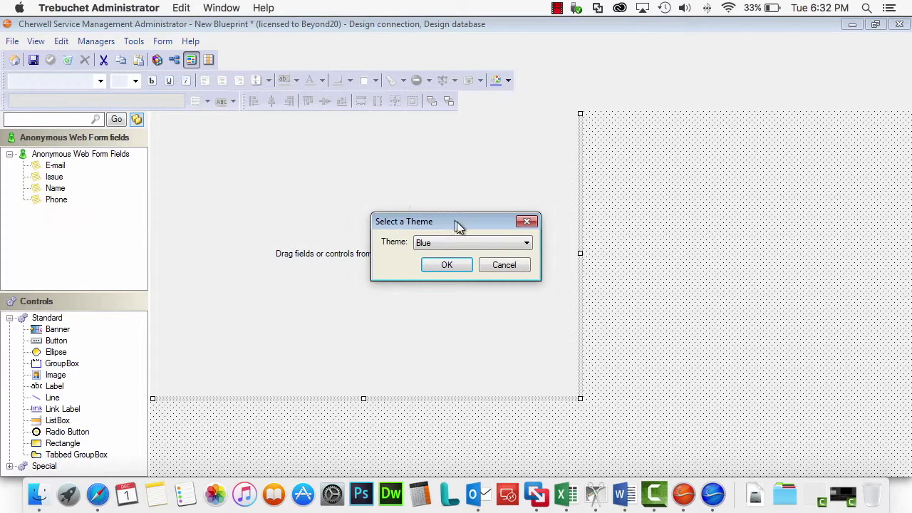
click(446, 268)
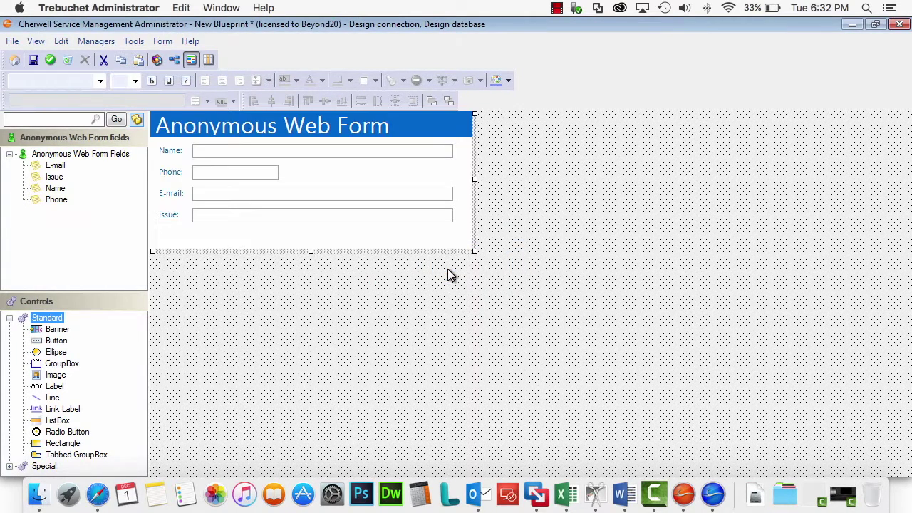
click(206, 126)
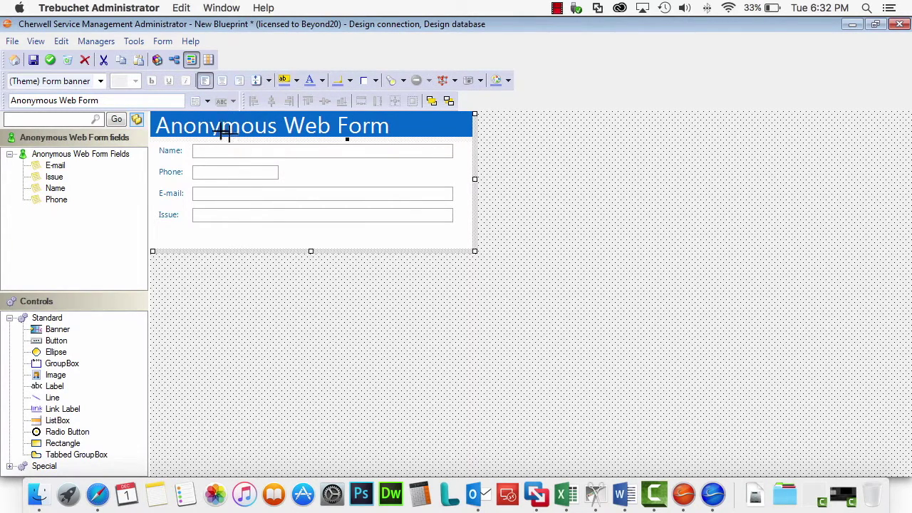
- Replace the banner's title text with 'Submit a Question...'
drag(118, 104, 7, 101)
text(Subm)
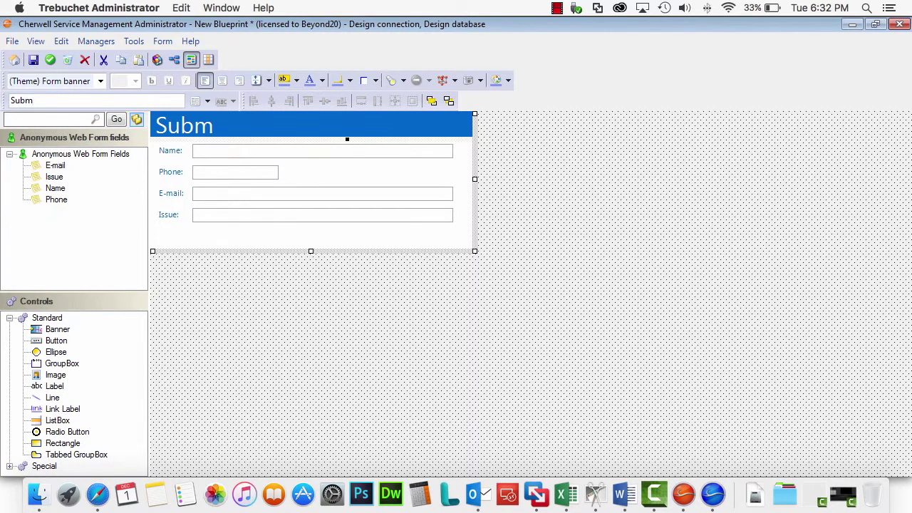
text(it a Question...)
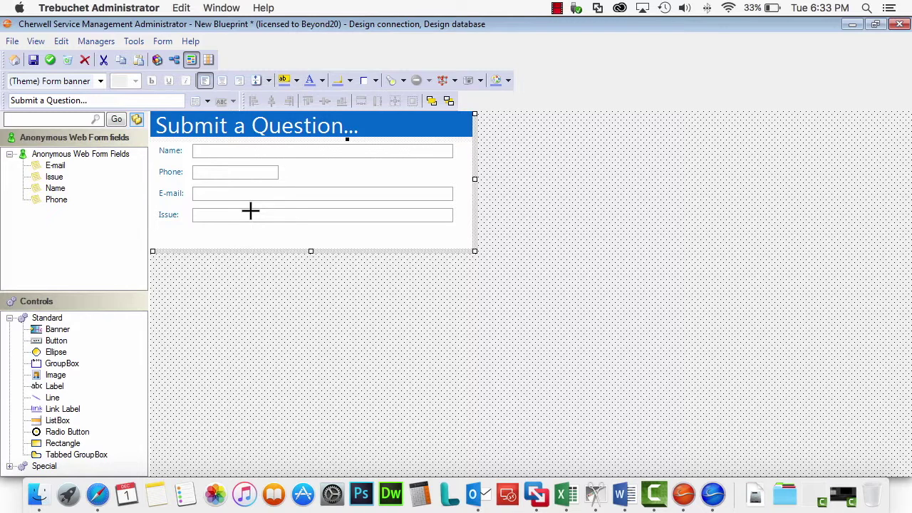
right_click(54, 219)
- Create a new field named 'Processed' with field type Logical and save it
click(88, 244)
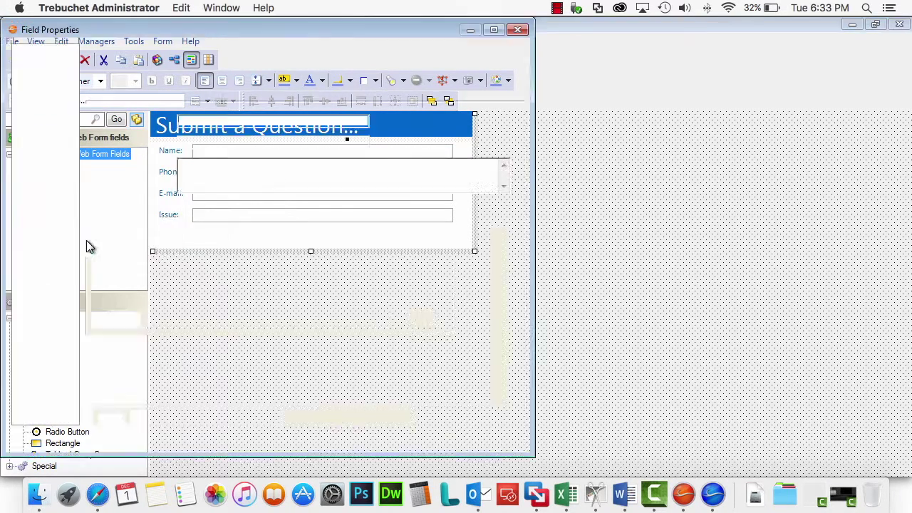
text(Processed)
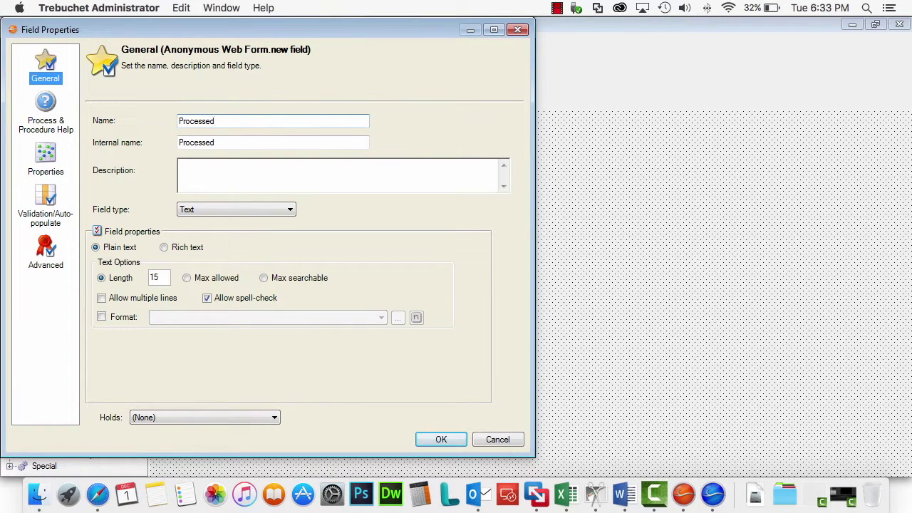
key(Tab)
key(Tab)
key(Tab)
key(Tab)
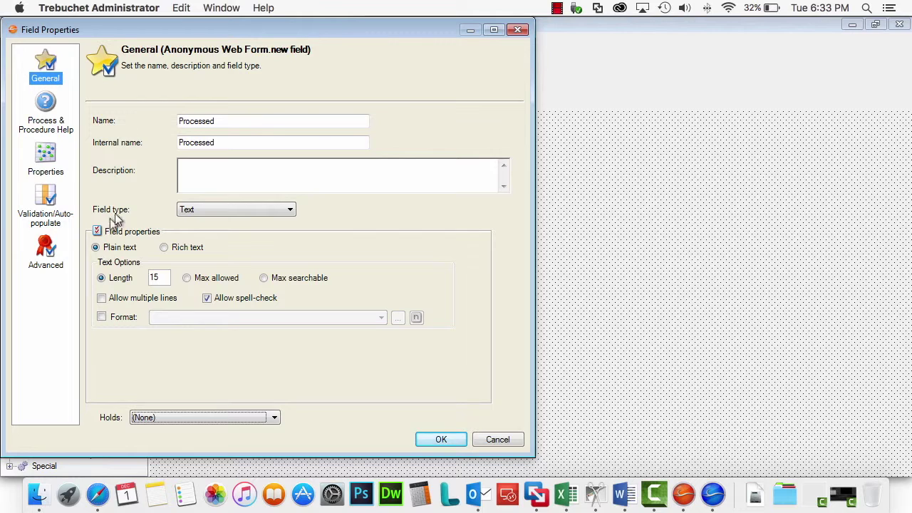
click(214, 207)
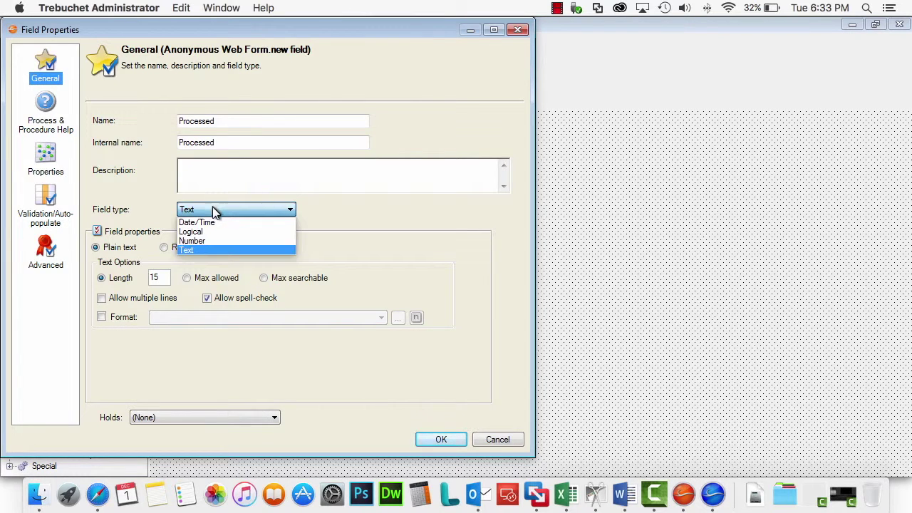
click(211, 232)
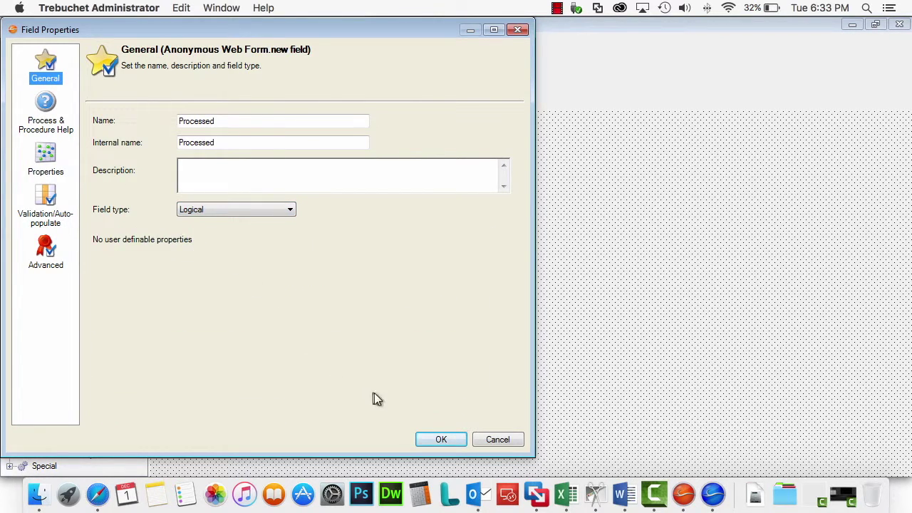
click(432, 440)
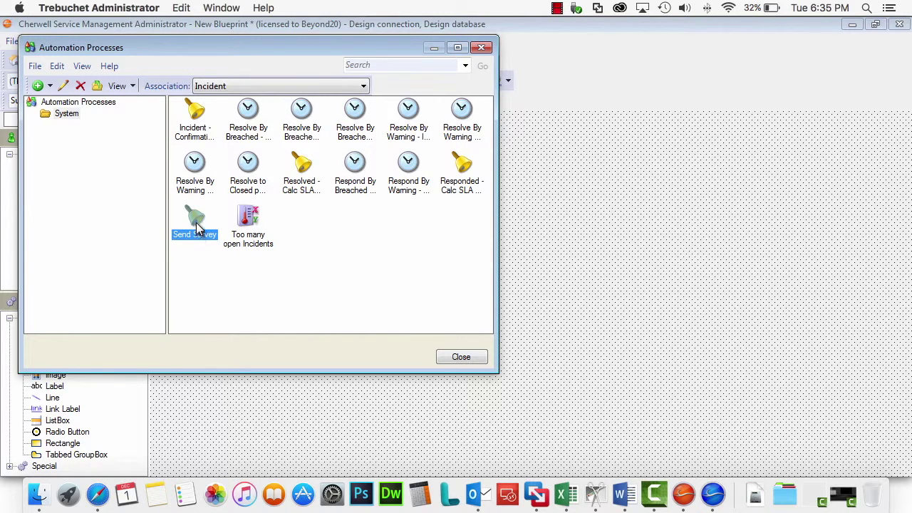
- Edit the Send Survey process and open its Create Survey and Send Survey Email one-step for editing
right_click(197, 227)
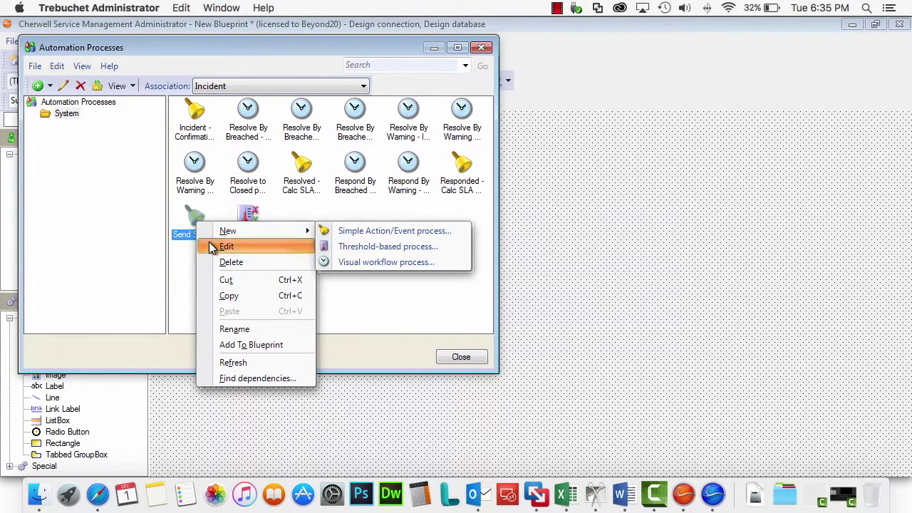
click(215, 246)
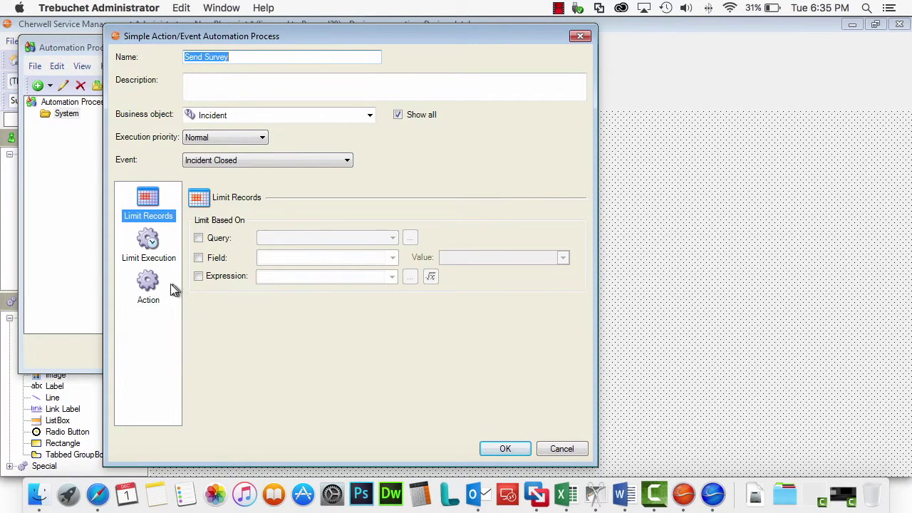
click(150, 285)
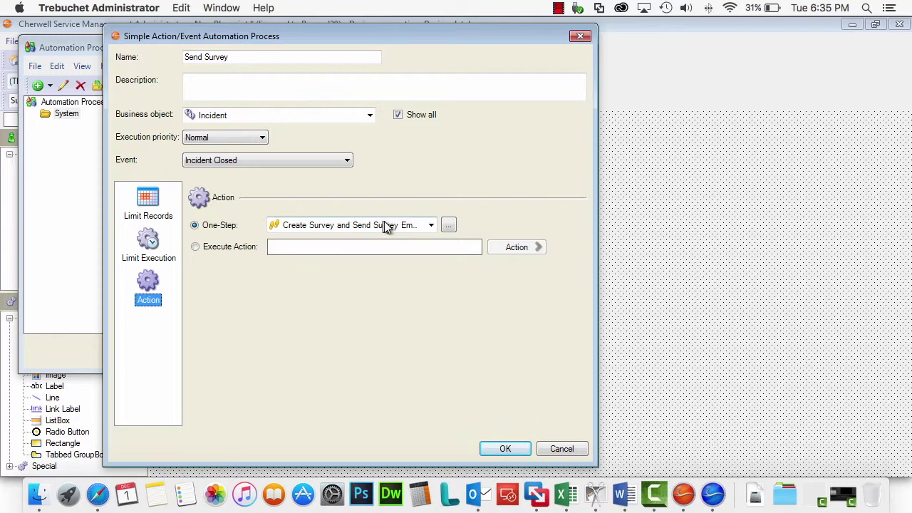
click(447, 227)
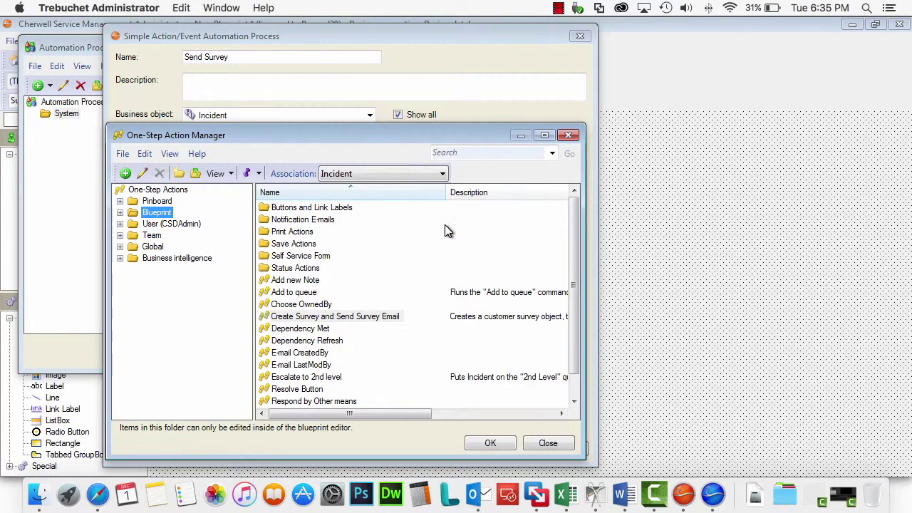
right_click(366, 314)
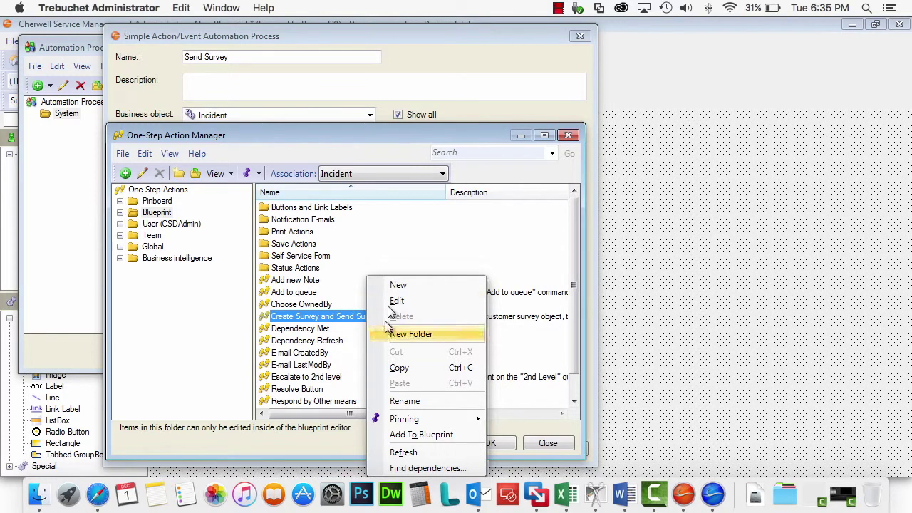
click(391, 300)
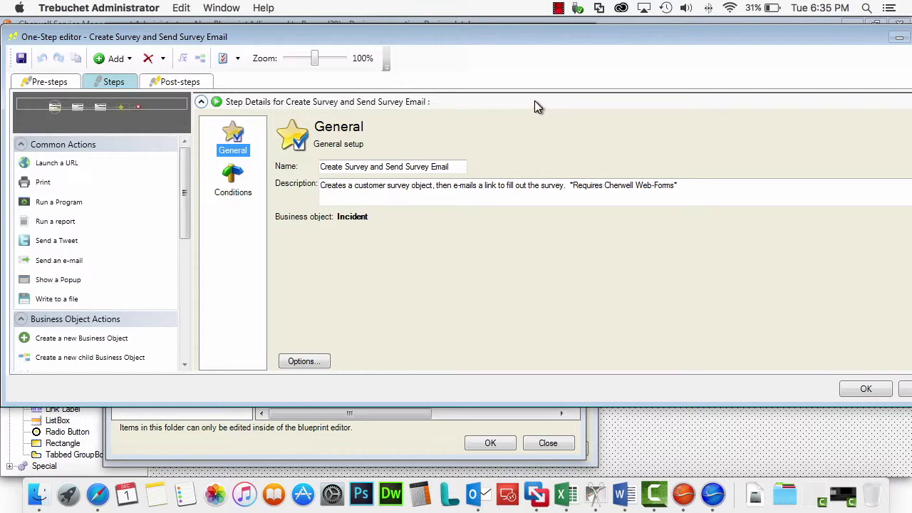
- Maximize the One-Step editor and open the Custom expression properties in the Send Customer Survey Email step
drag(865, 35, 826, 38)
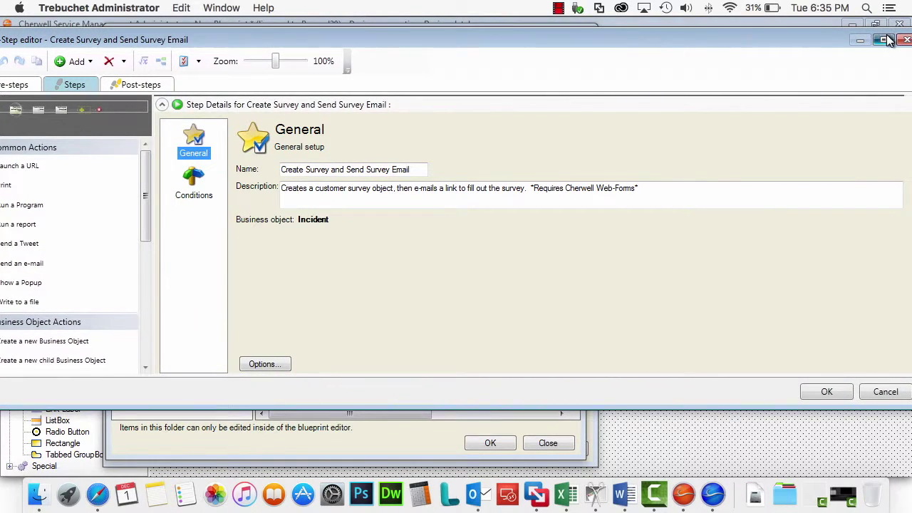
click(883, 39)
click(385, 129)
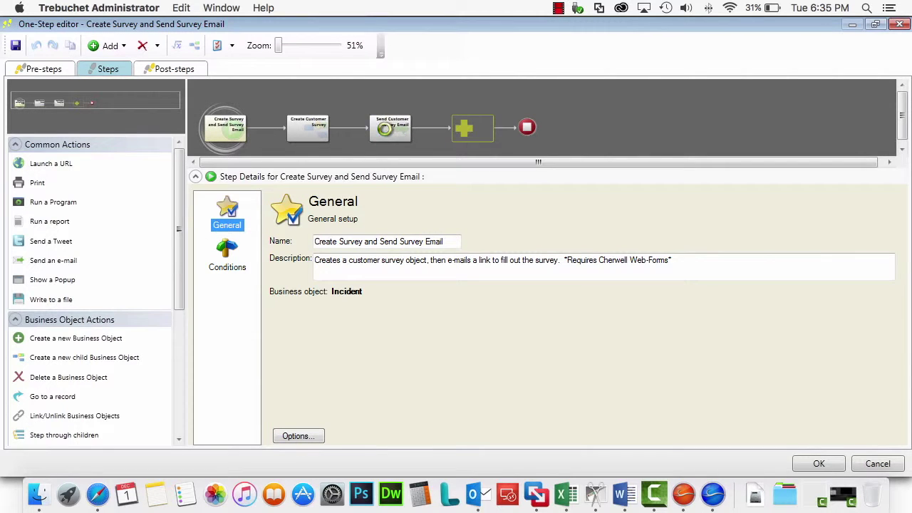
click(390, 130)
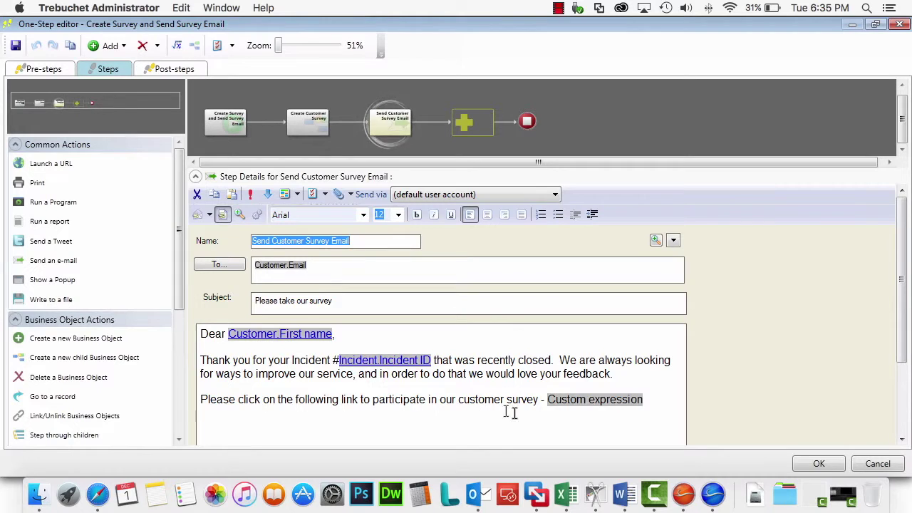
right_click(586, 400)
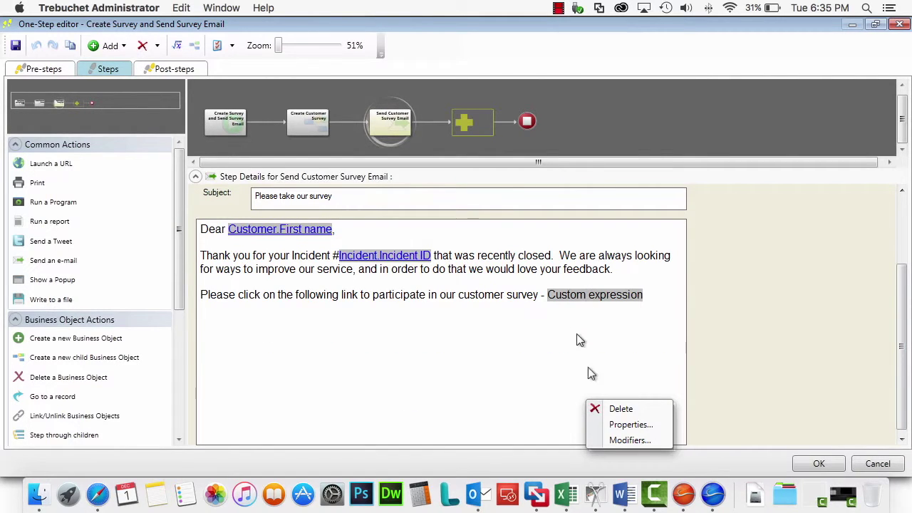
click(623, 426)
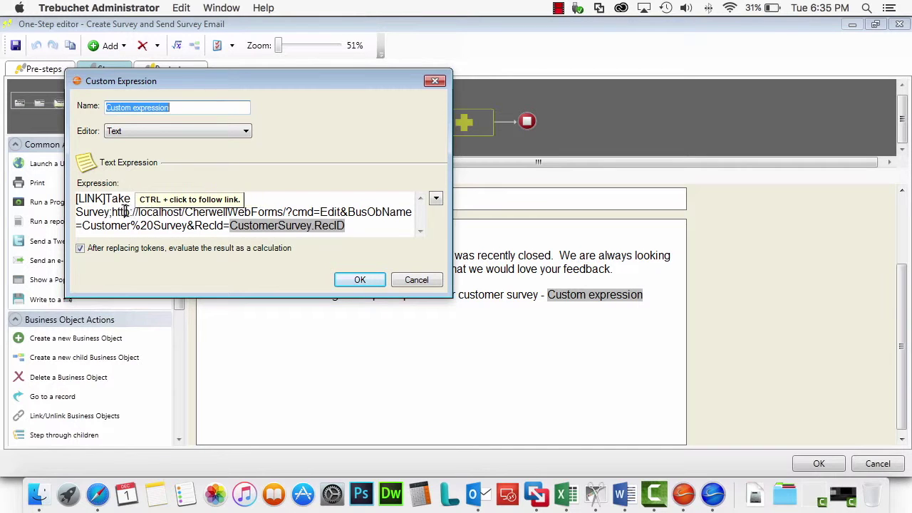
- Inspect the CherwellWebForms survey URL and its business object name, then cancel without changes
click(191, 212)
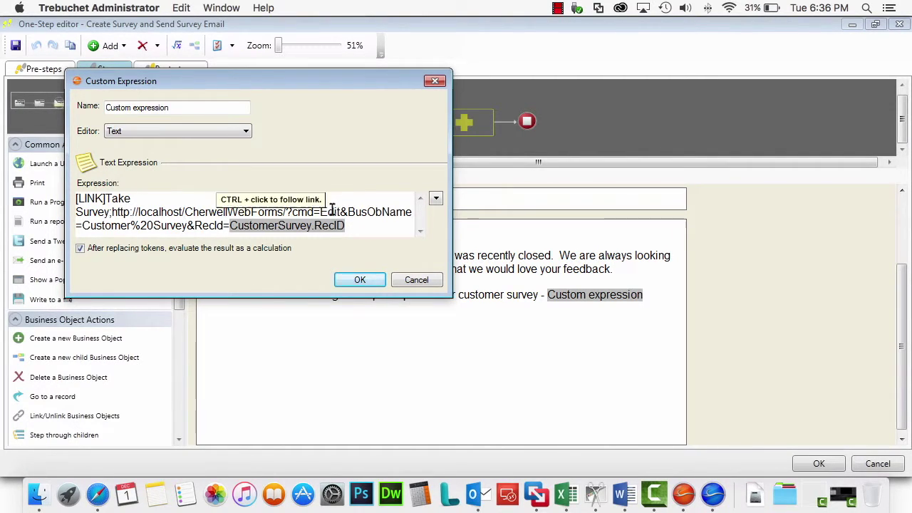
double_click(331, 211)
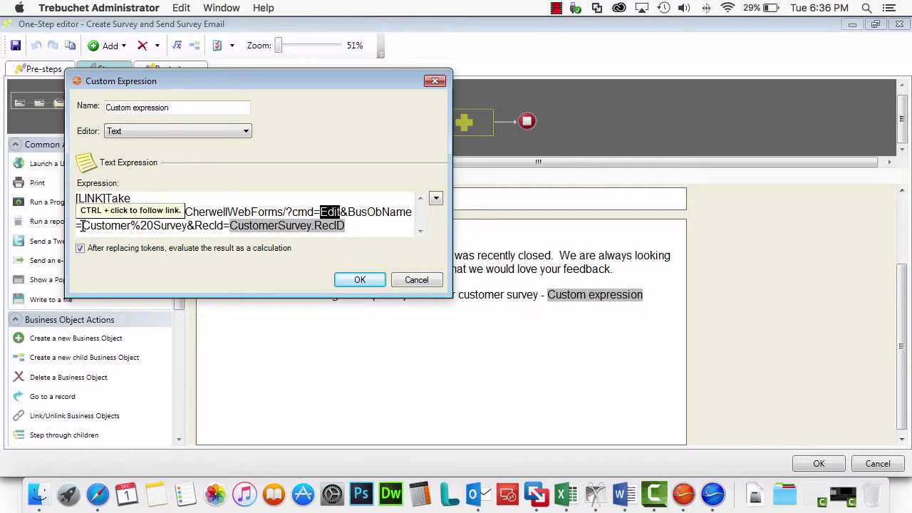
drag(81, 225, 369, 229)
click(188, 225)
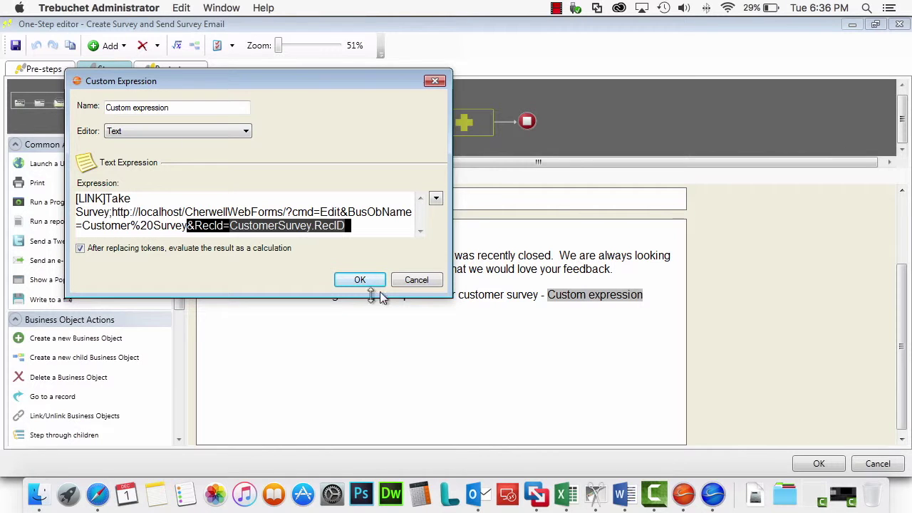
click(417, 280)
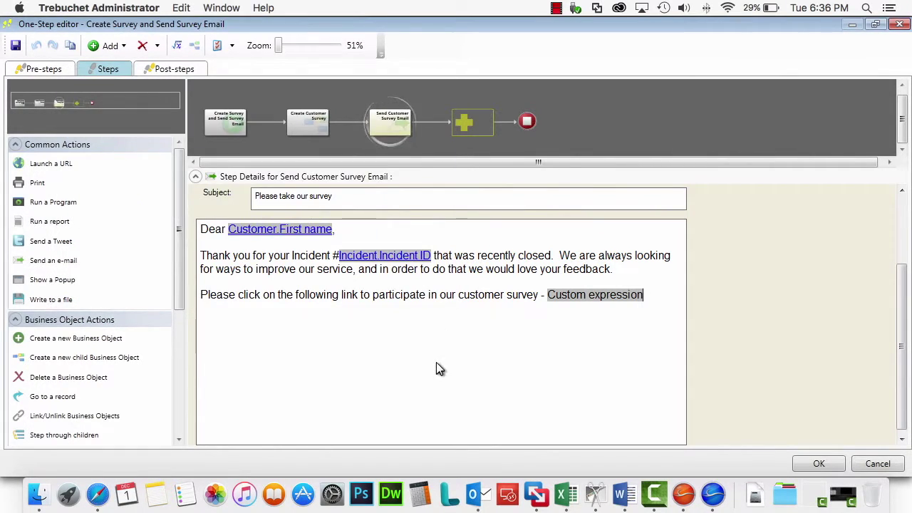